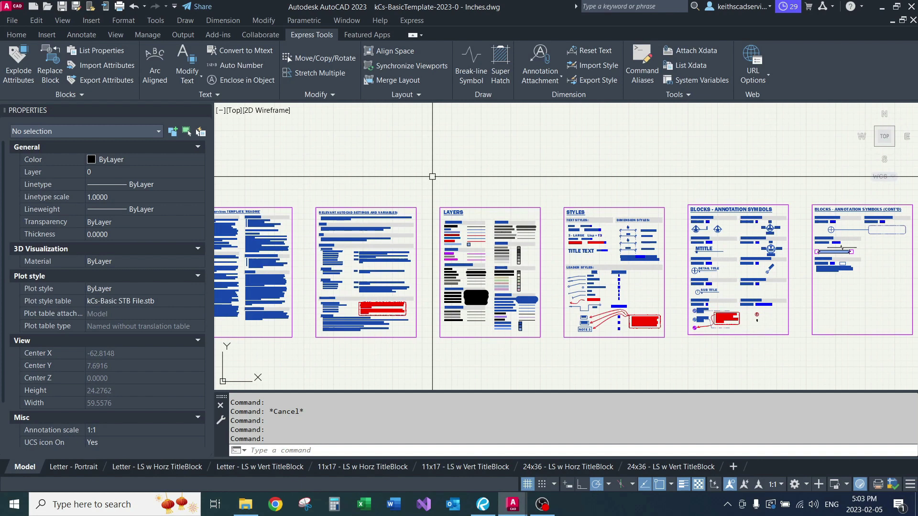
Open the Options dialog with the OPTIONS command and move it slightly up and left
text(options)
key(Return)
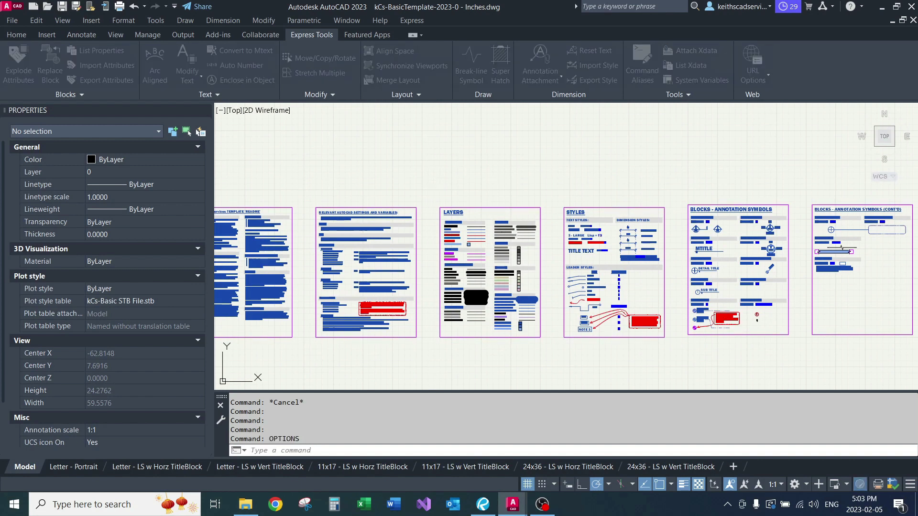
drag(404, 88, 384, 83)
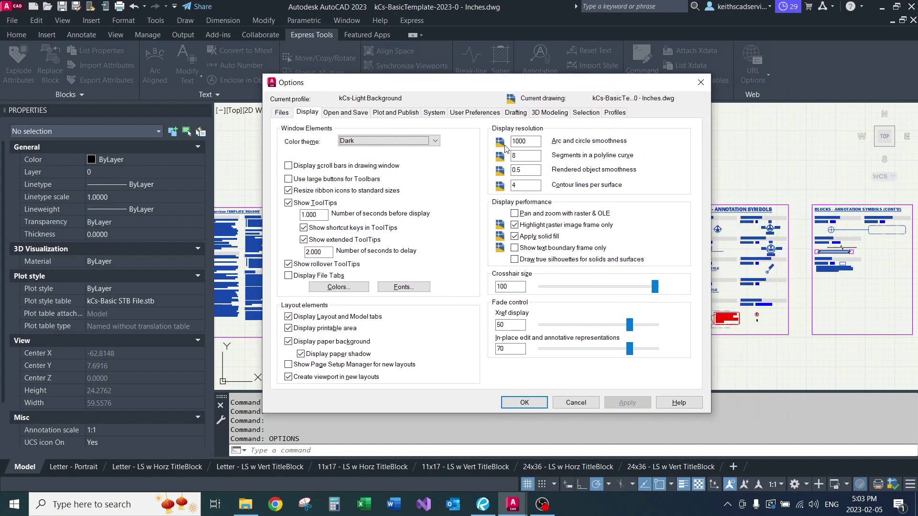
View the saved profiles, selecting kCs-Dark Background and then kCs-Light Background again
click(619, 114)
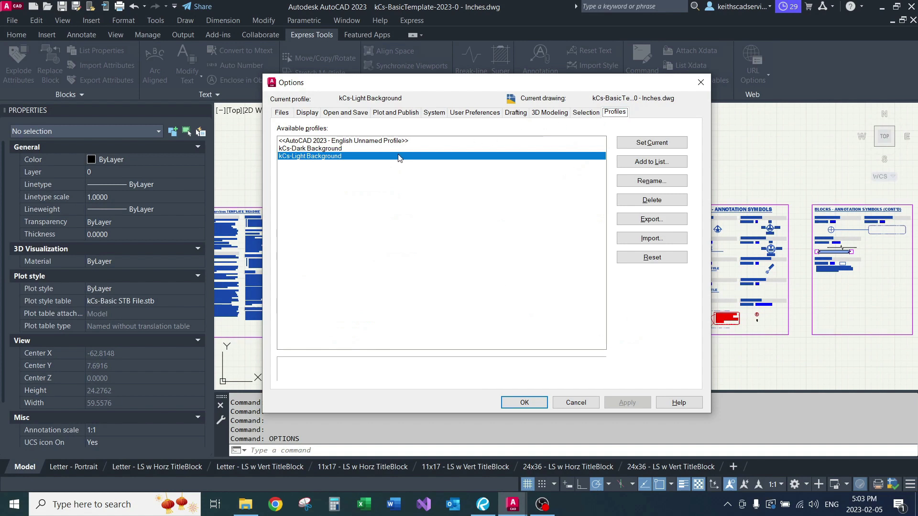
click(330, 150)
click(328, 159)
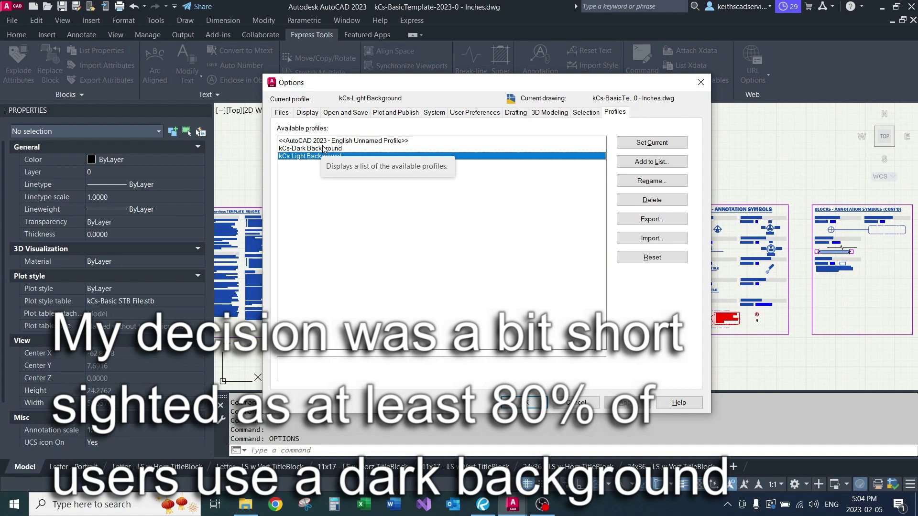
Start a new profile and enter the name kCs-Light Background 2
click(651, 162)
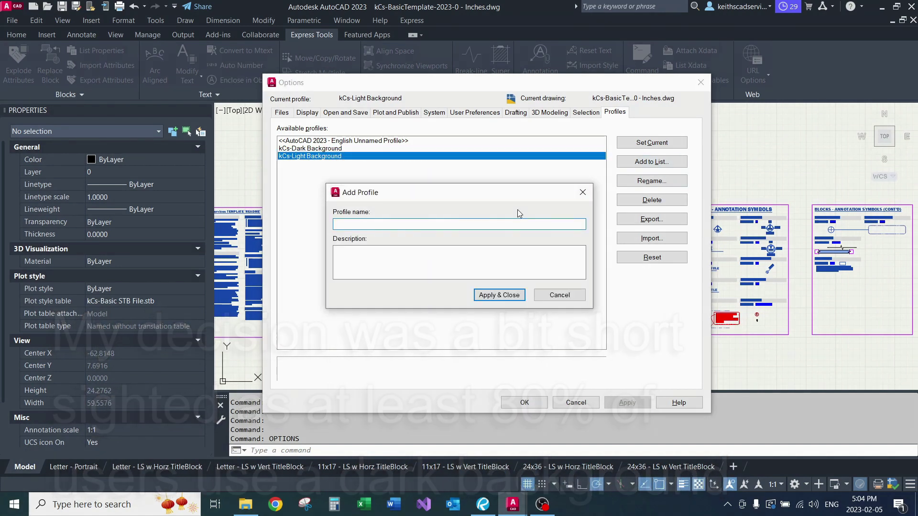
text(kCs)
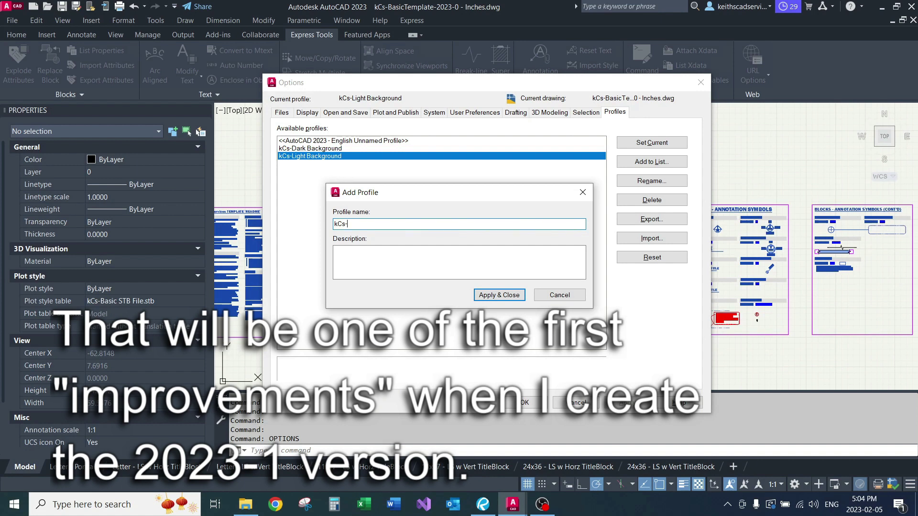
text(-Light Background 2)
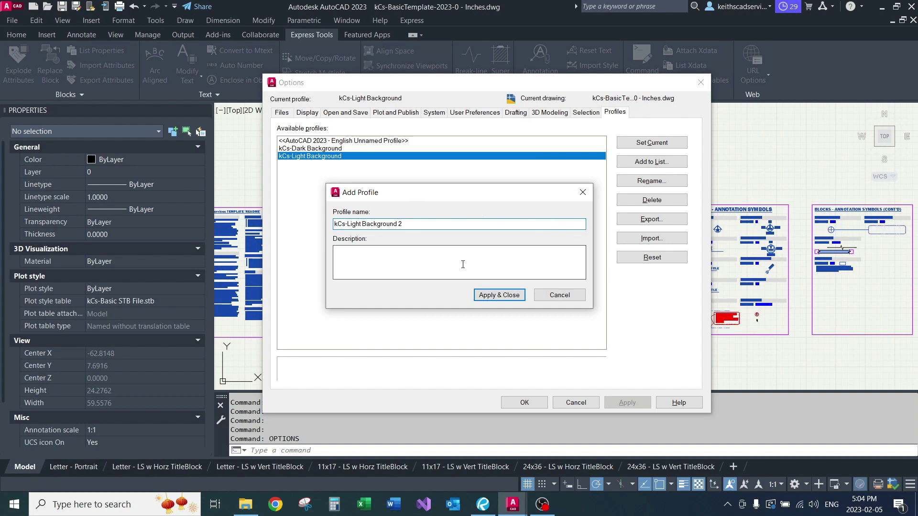
Create the kCs-Light Background 2 profile, then make kCs-Light Background current again
click(494, 295)
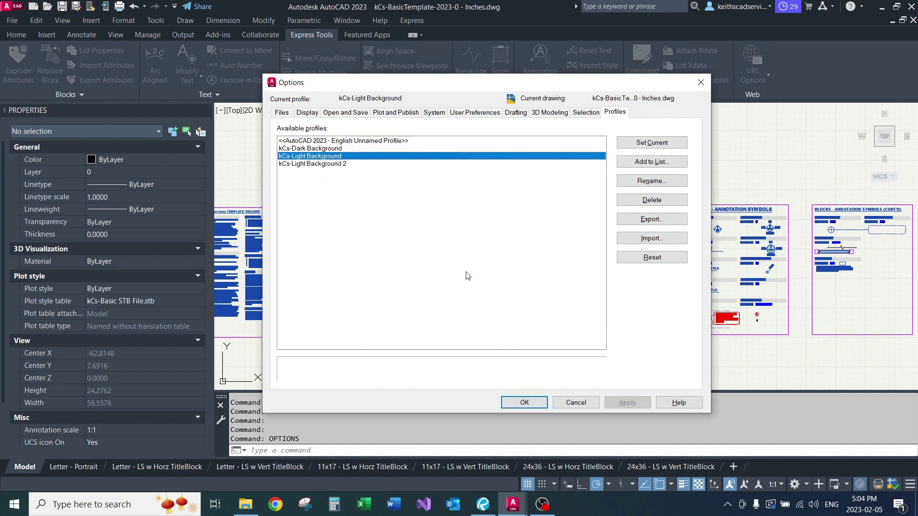
click(327, 164)
double_click(327, 164)
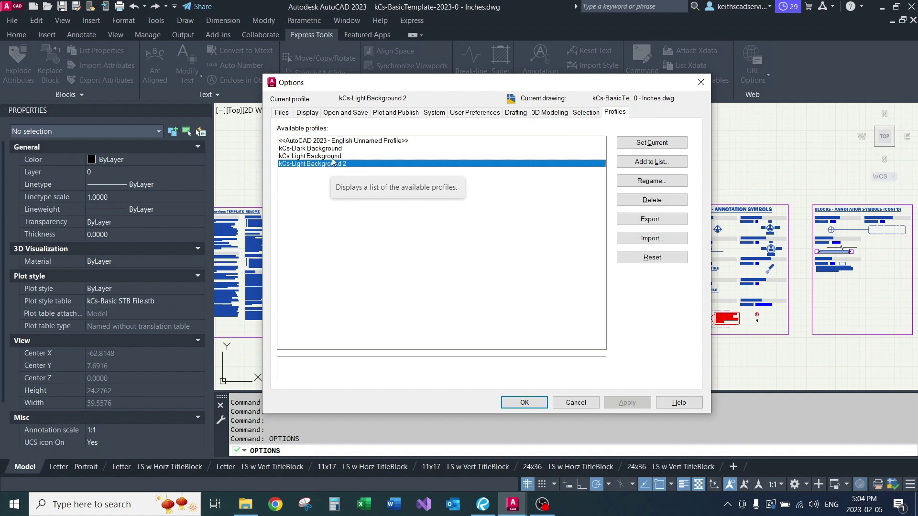
click(333, 159)
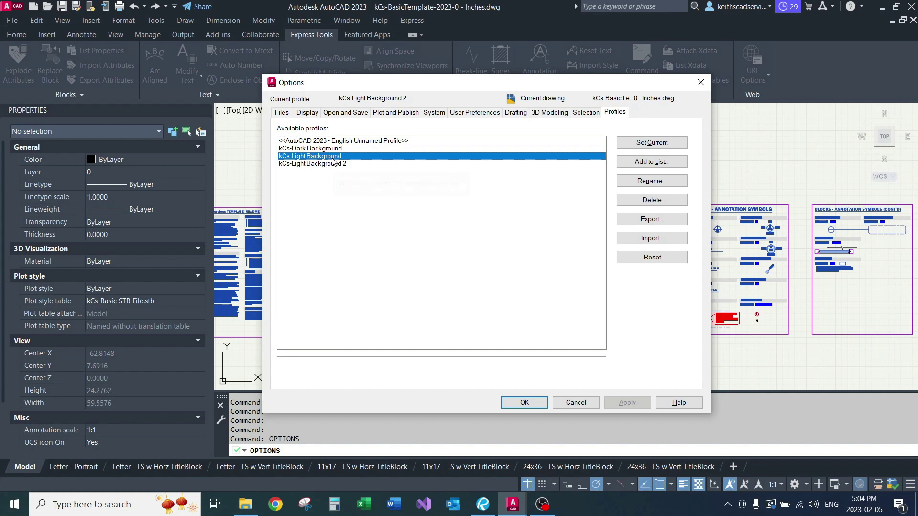
click(330, 166)
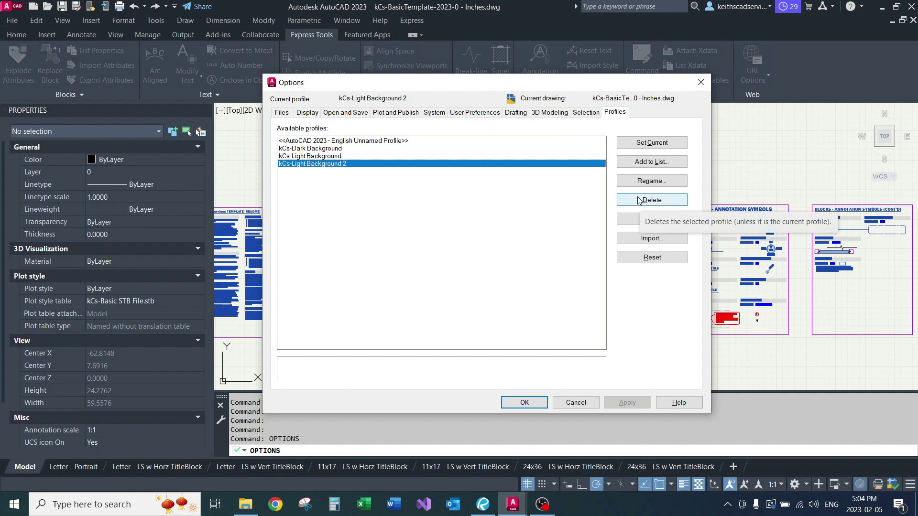
double_click(338, 157)
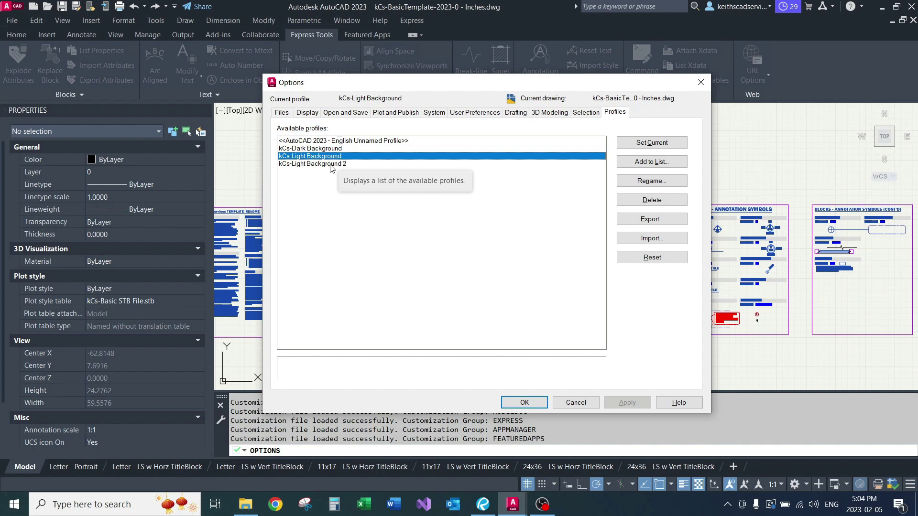
Delete the kCs-Light Background 2 profile and confirm the removal
click(331, 164)
click(653, 205)
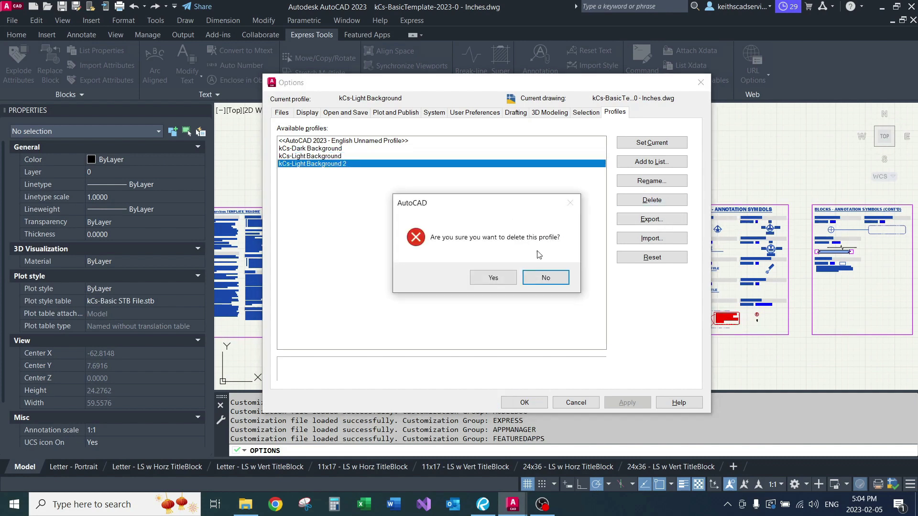
click(492, 280)
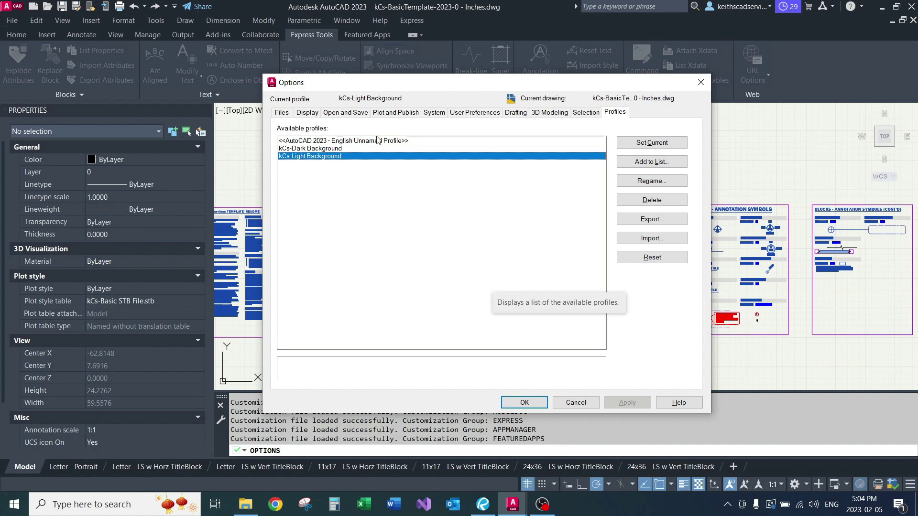
Open Drawing Window Colors from the Display settings, showing the 245,245,240 model space background
click(307, 113)
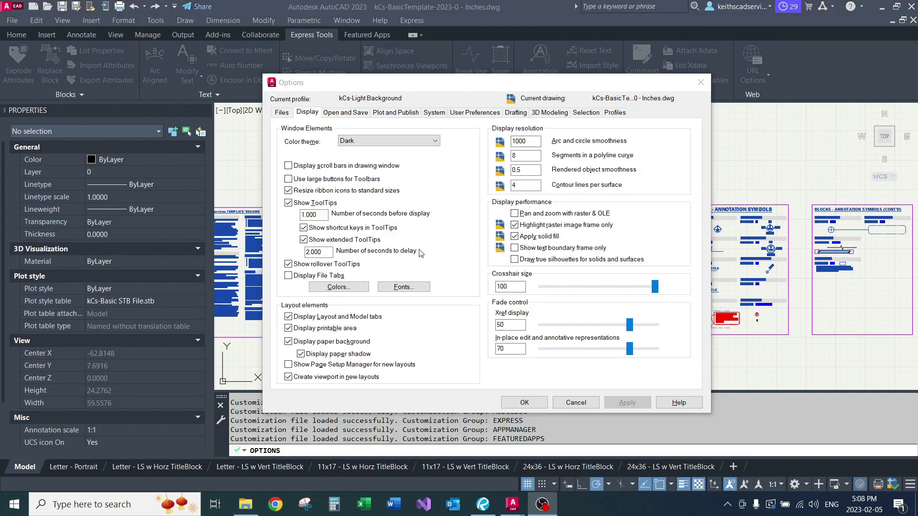
click(350, 288)
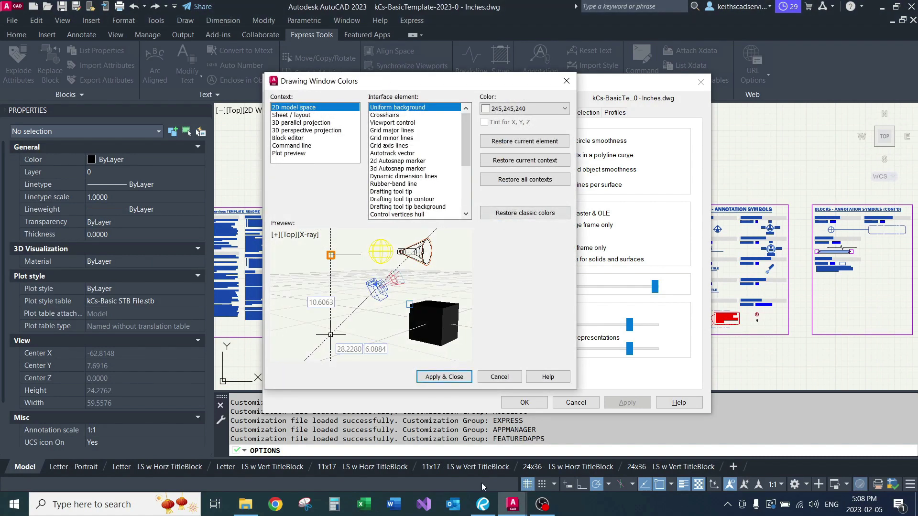
In Bluebeam Revu, scroll the Drawing Setup Page to the Display / Colors values (245, 245, 240)
click(483, 504)
scroll(445, 301, up, 1)
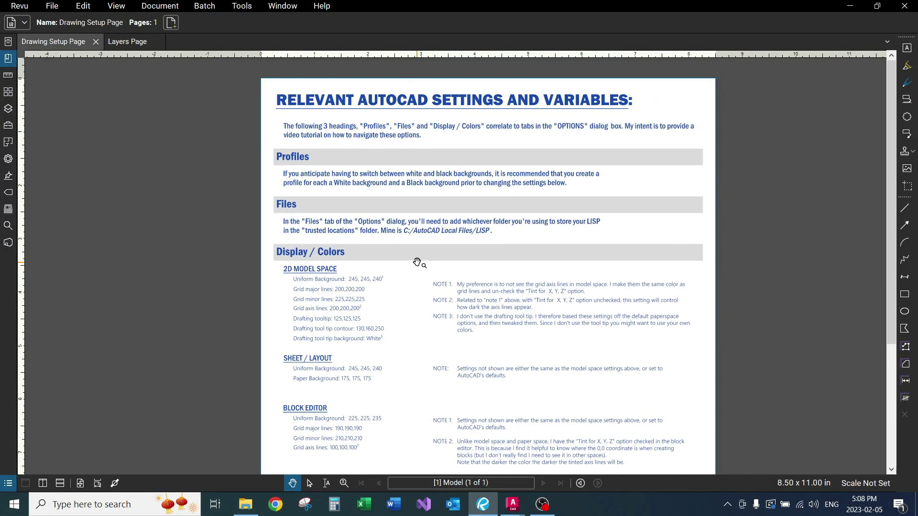
scroll(418, 261, down, 2)
ctrl+scroll(428, 150, up, 1)
scroll(429, 150, up, 2)
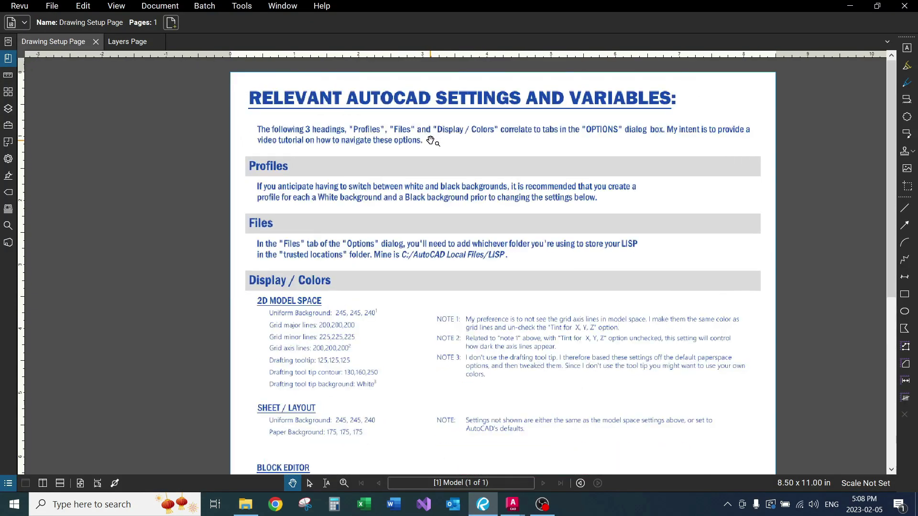
scroll(409, 163, down, 2)
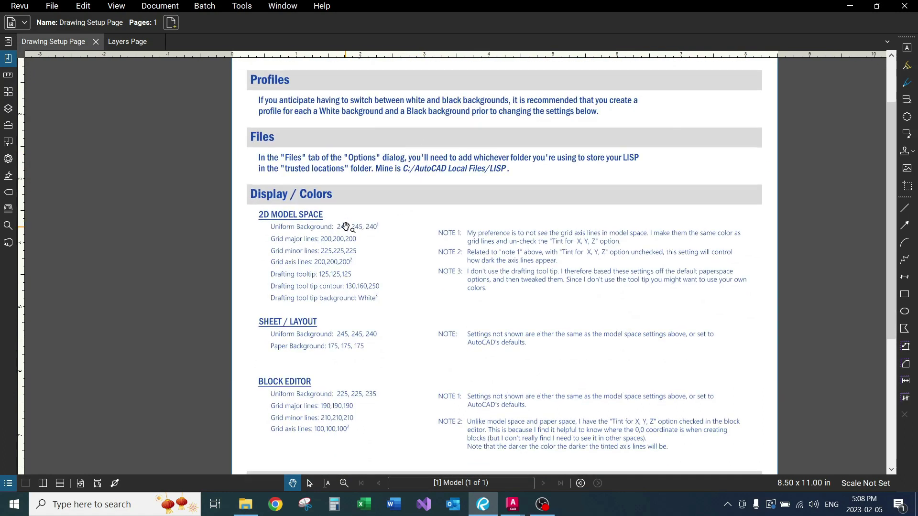
scroll(348, 240, down, 1)
ctrl+scroll(393, 243, up, 1)
ctrl+scroll(393, 243, down, 1)
scroll(389, 172, down, 5)
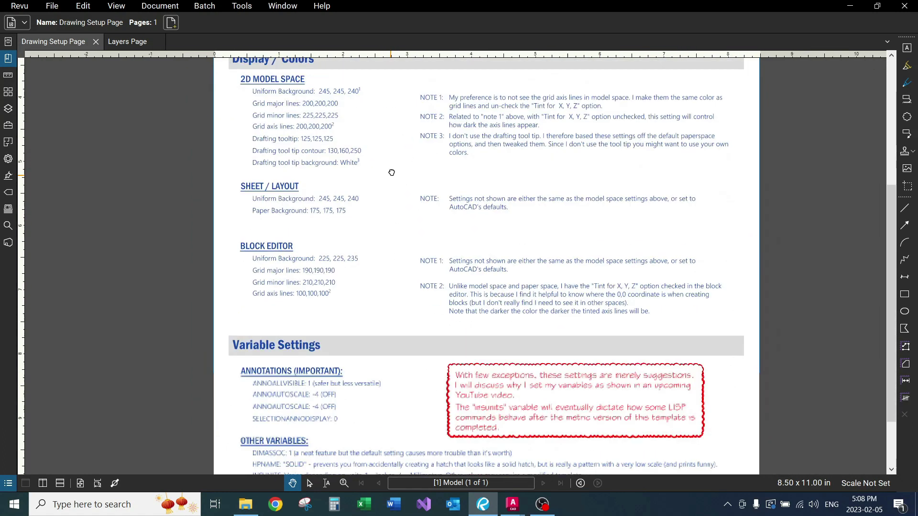
scroll(477, 285, up, 5)
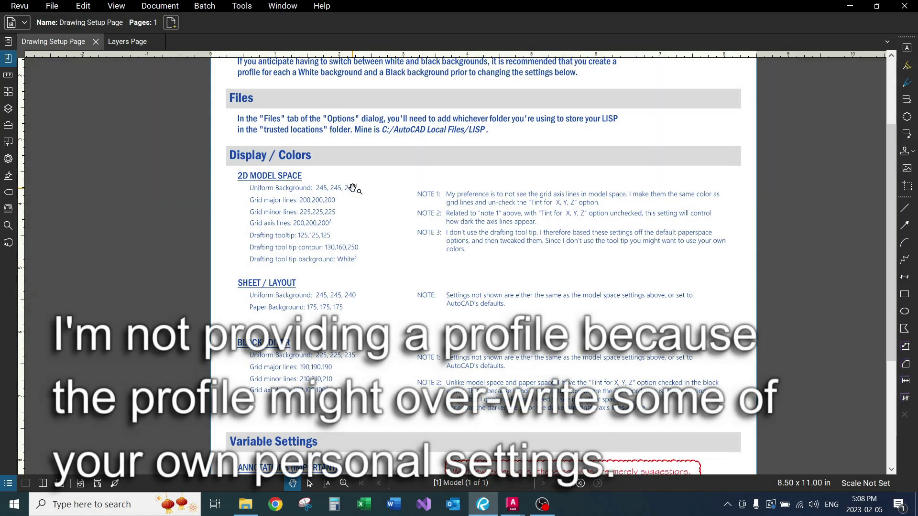
ctrl+scroll(352, 188, up, 3)
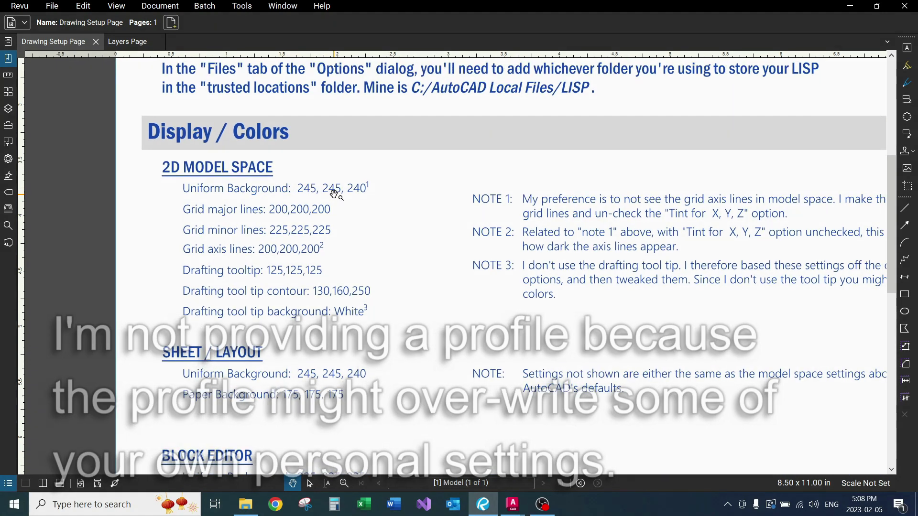
scroll(366, 196, down, 1)
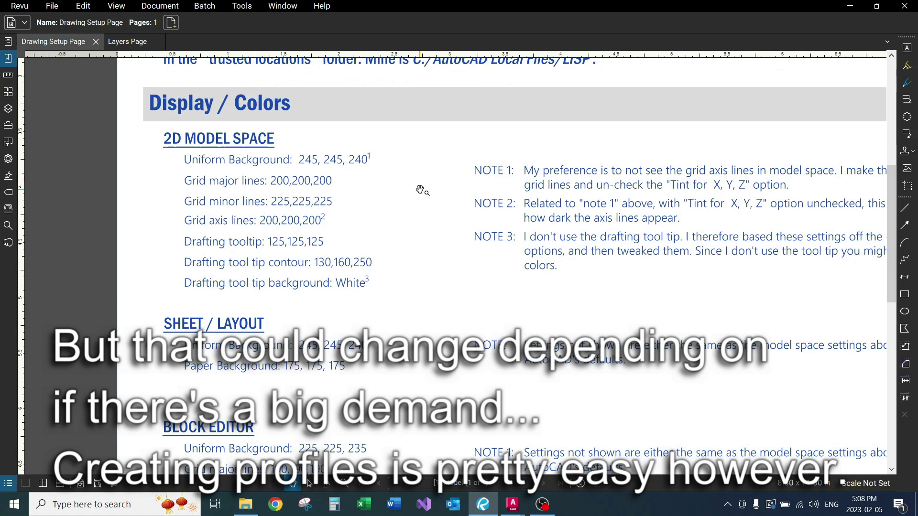
Back in Drawing Window Colors, check the drafting tool tip contour and background colours
mouse_move(514, 505)
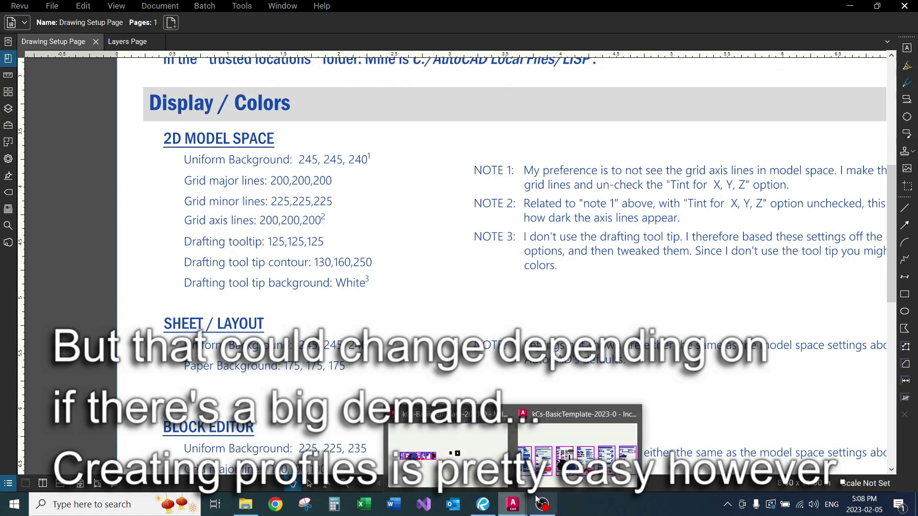
click(566, 454)
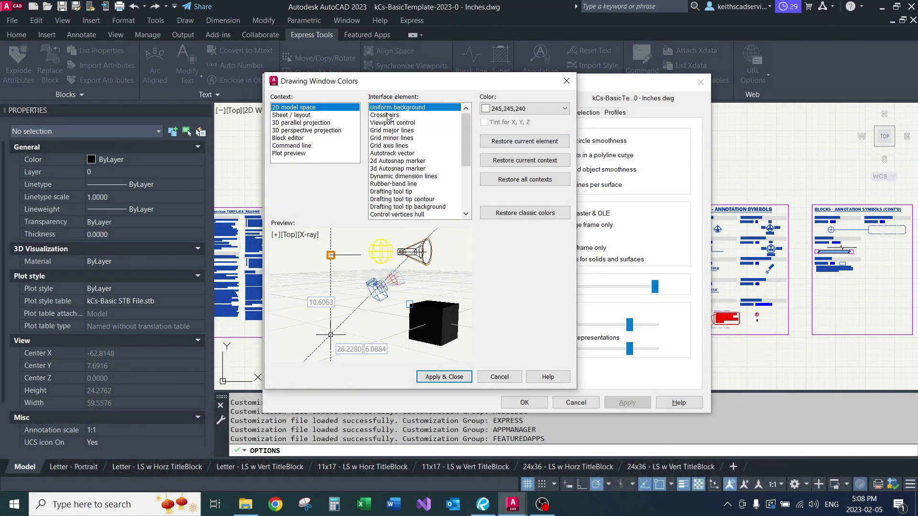
drag(464, 133, 463, 169)
scroll(420, 184, up, 1)
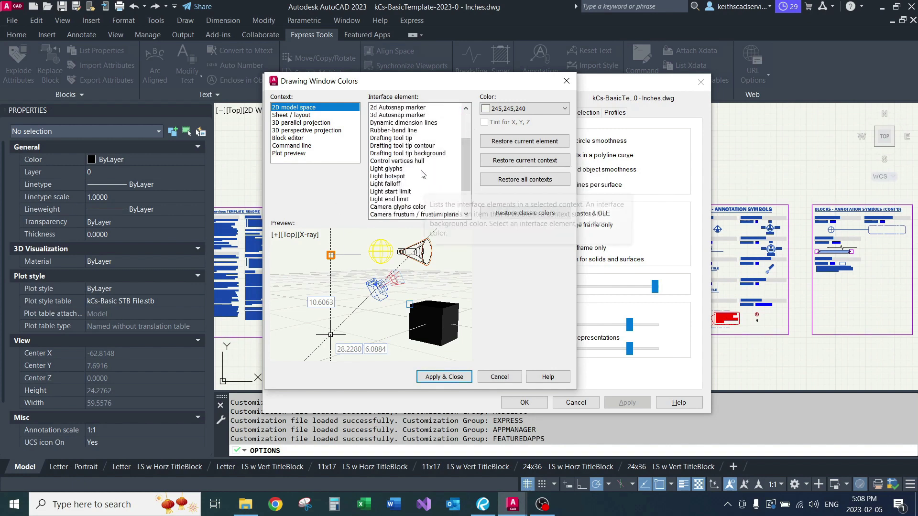
click(404, 146)
click(403, 153)
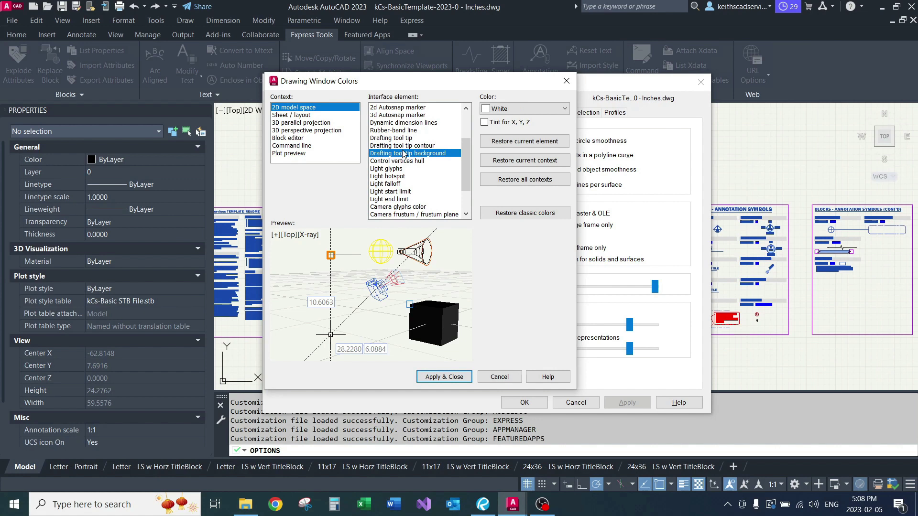
Check the uniform background colour, then switch to the Sheet / layout context
scroll(404, 143, up, 3)
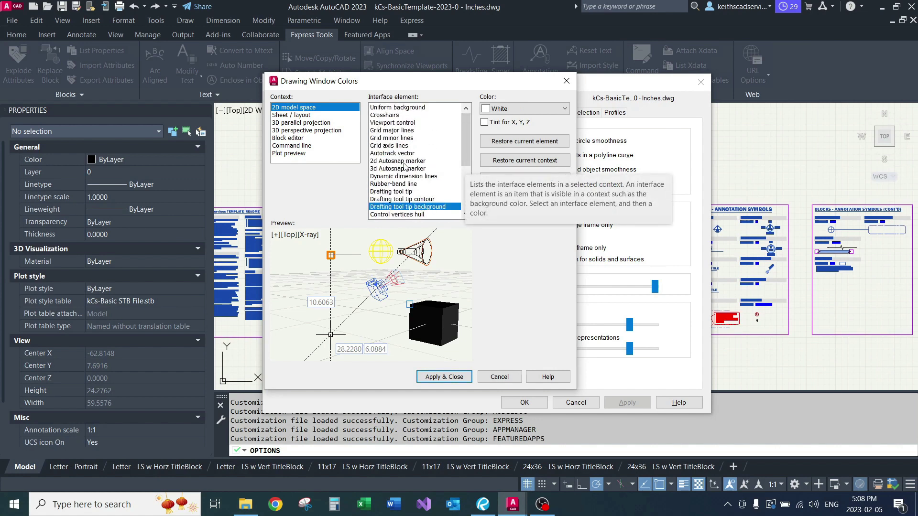
click(395, 107)
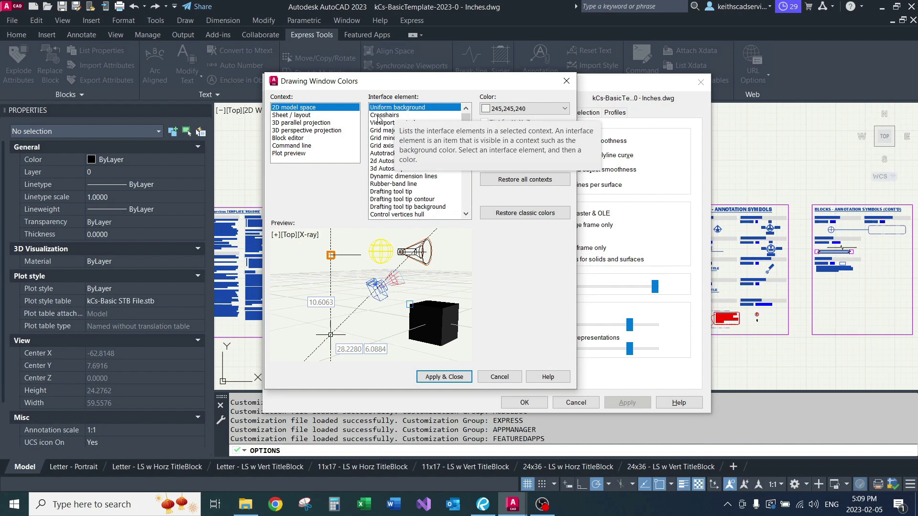
click(306, 116)
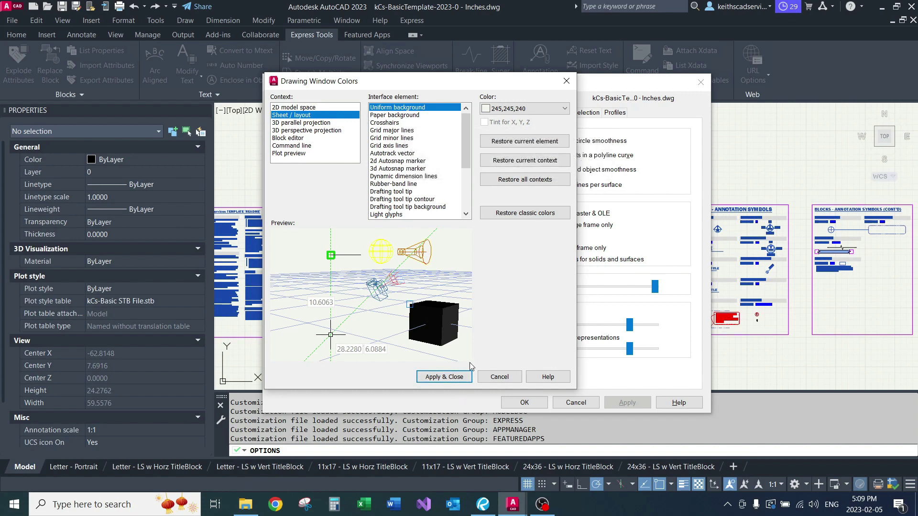
In Revu, scroll through the Drawing Setup Page's Display / Colors and Variable Settings notes
click(483, 504)
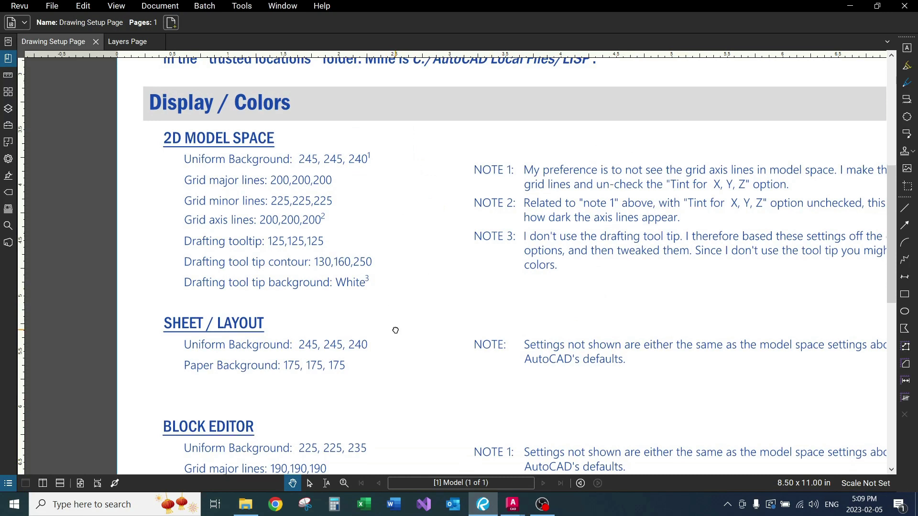
scroll(392, 235, down, 2)
drag(392, 235, 398, 268)
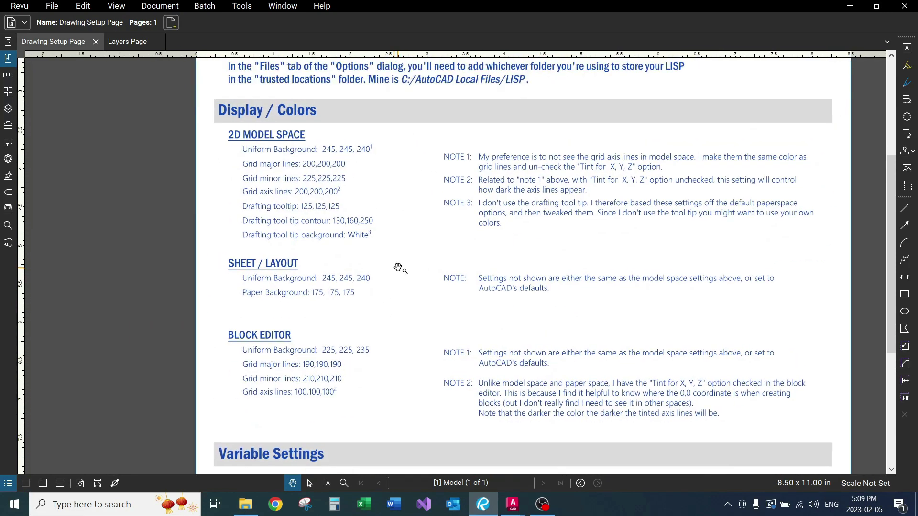
scroll(345, 199, down, 2)
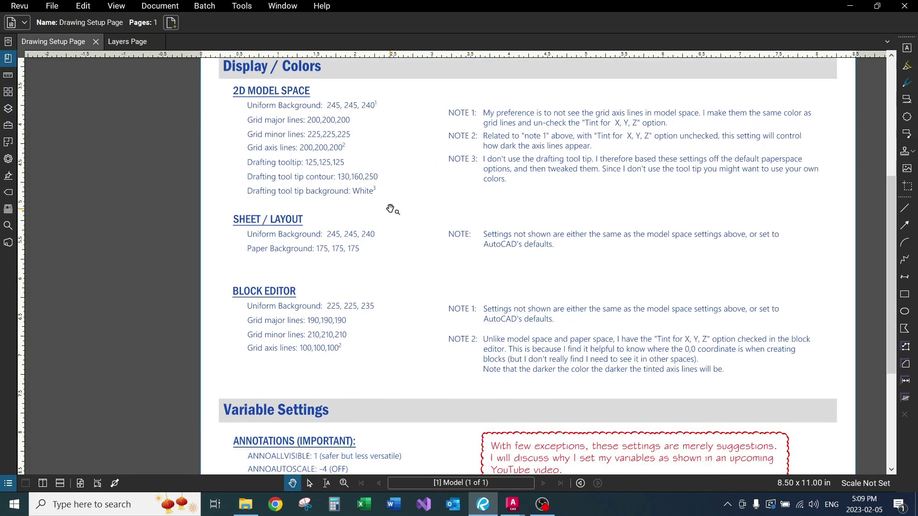
scroll(389, 200, down, 1)
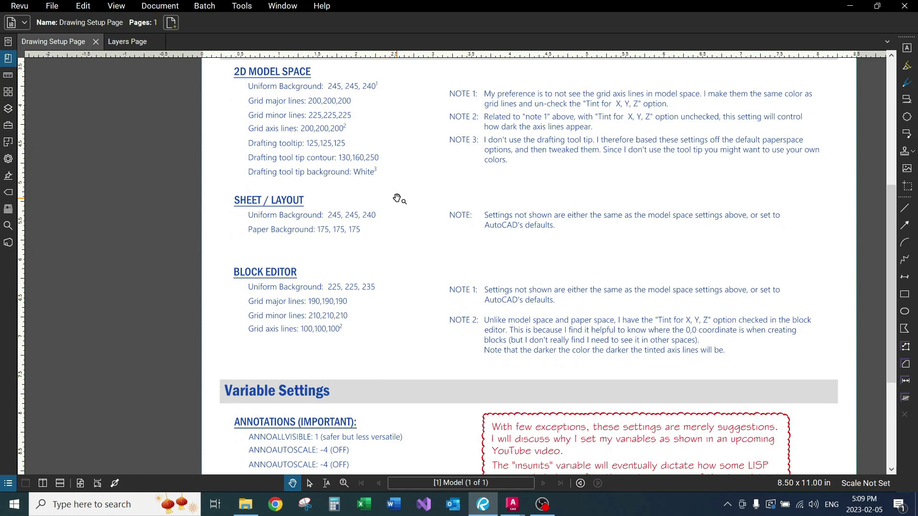
scroll(415, 155, up, 3)
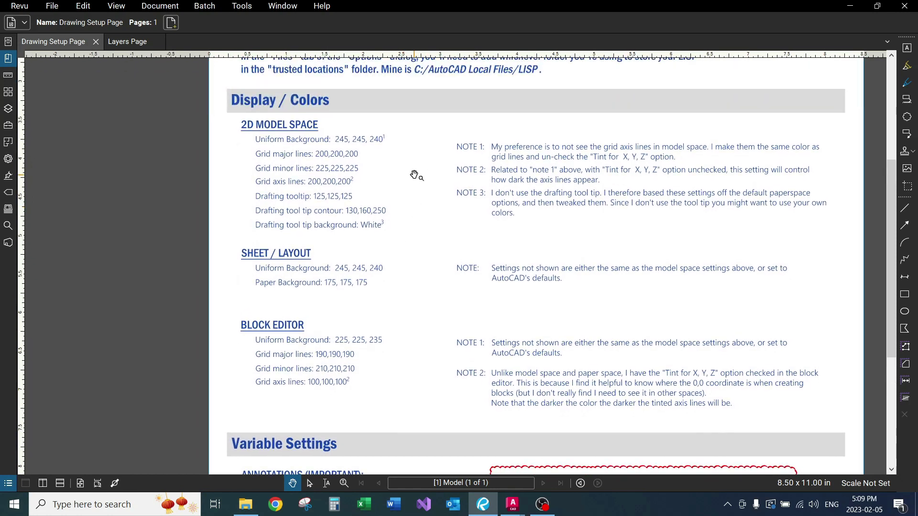
scroll(413, 175, down, 4)
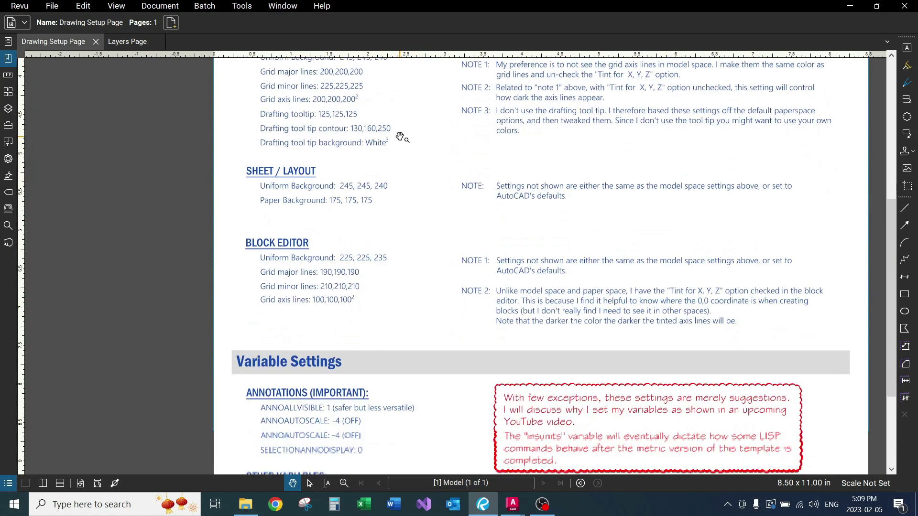
scroll(430, 129, up, 2)
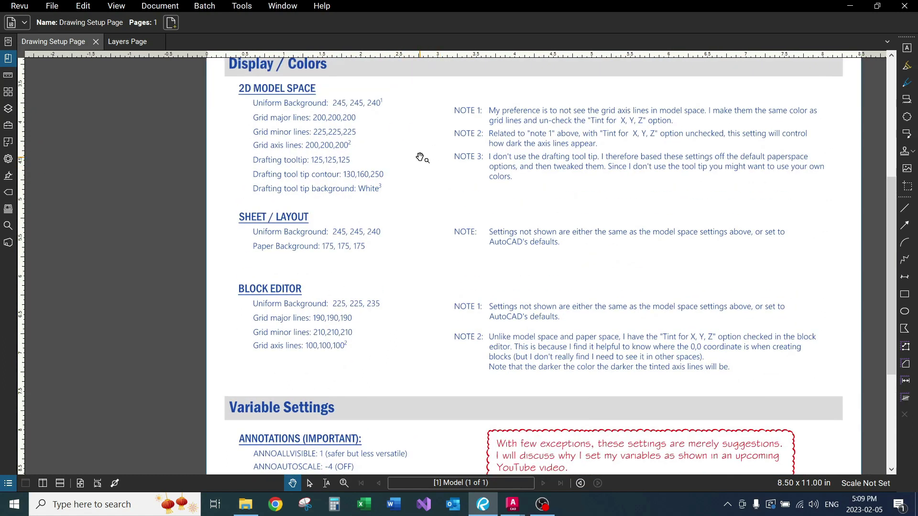
scroll(425, 220, down, 5)
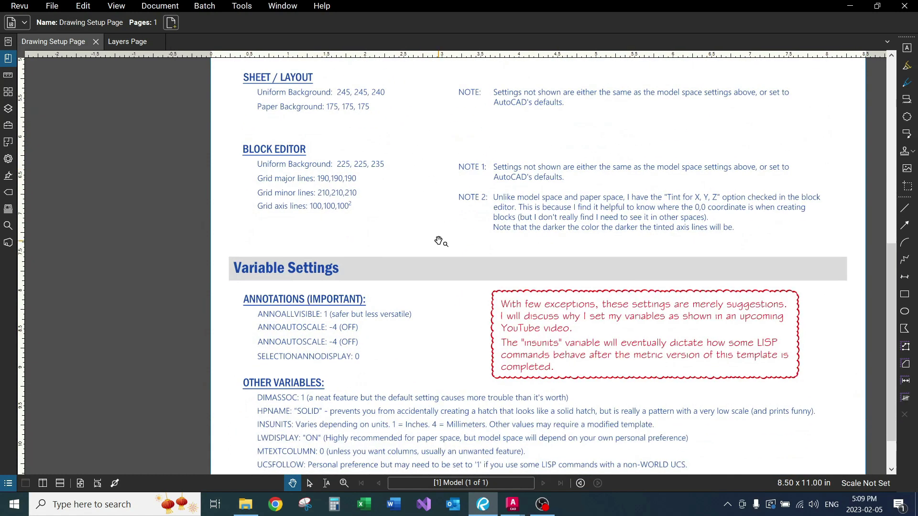
scroll(439, 242, down, 3)
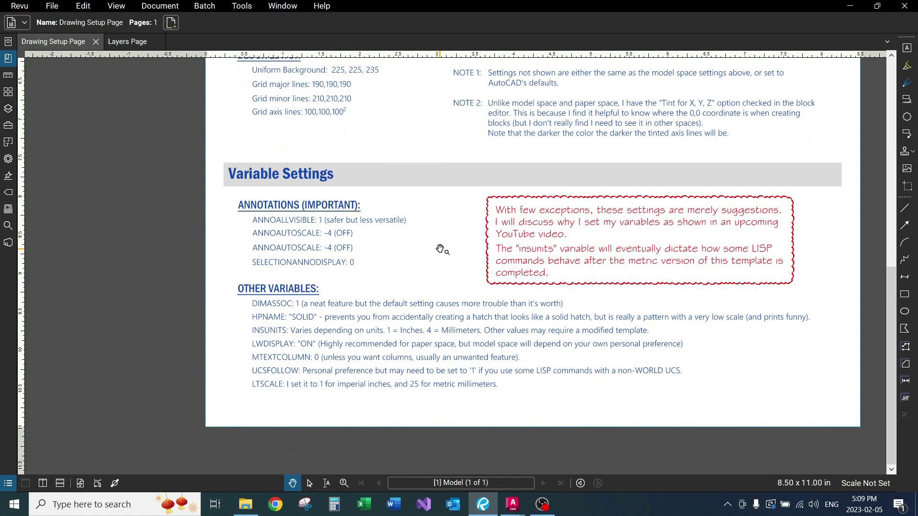
scroll(440, 258, up, 4)
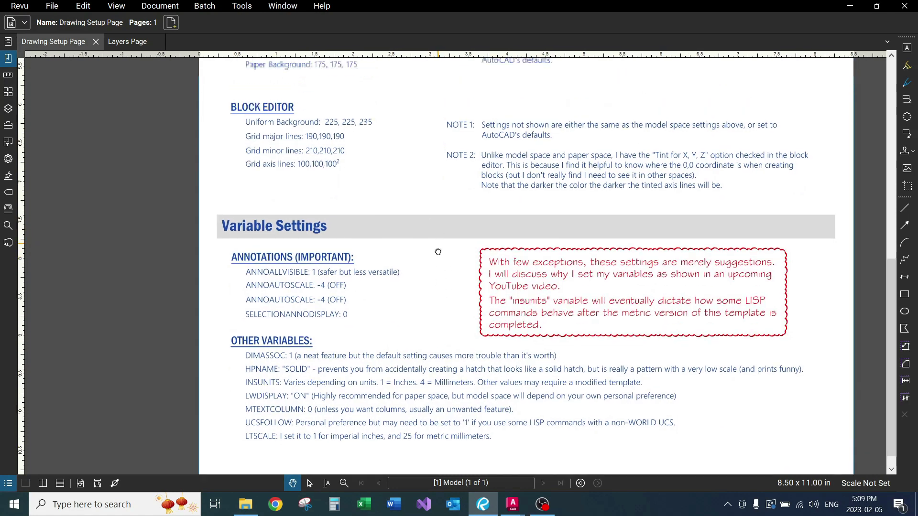
scroll(432, 239, up, 6)
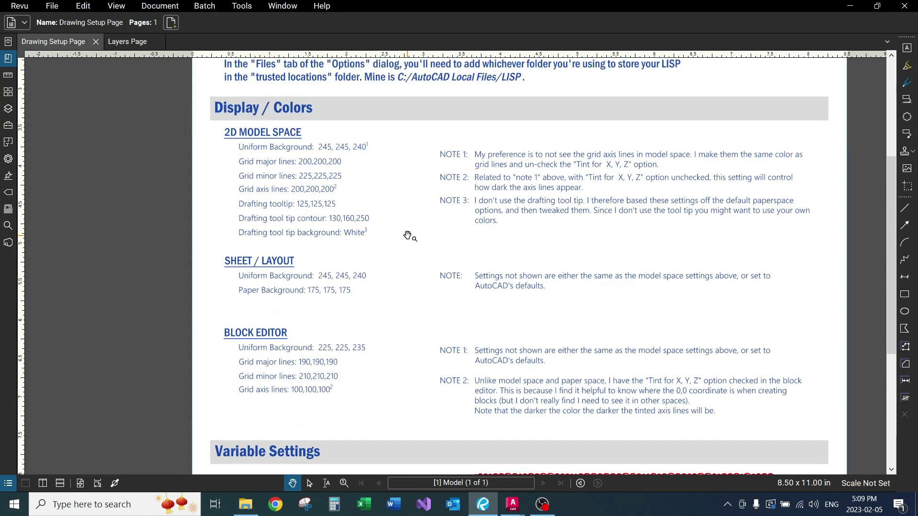
drag(385, 239, 352, 178)
scroll(346, 154, up, 2)
scroll(363, 201, down, 9)
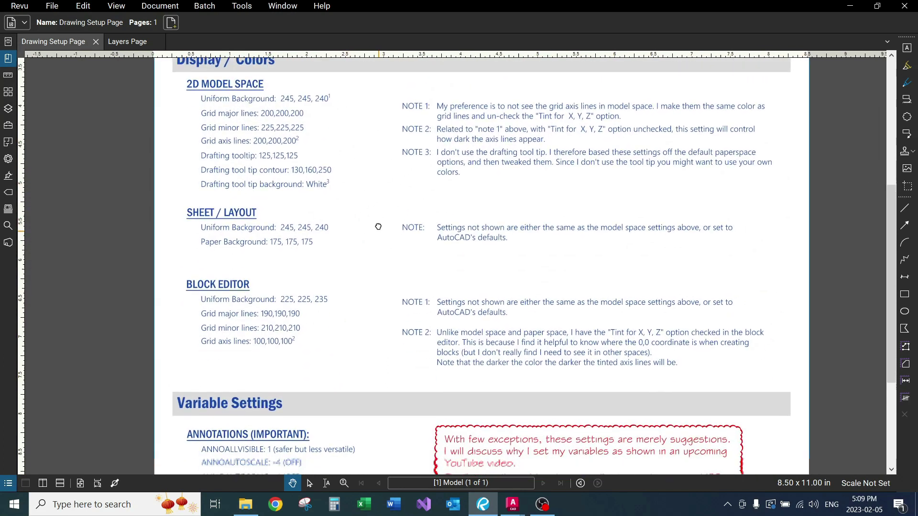
ctrl+scroll(365, 235, up, 2)
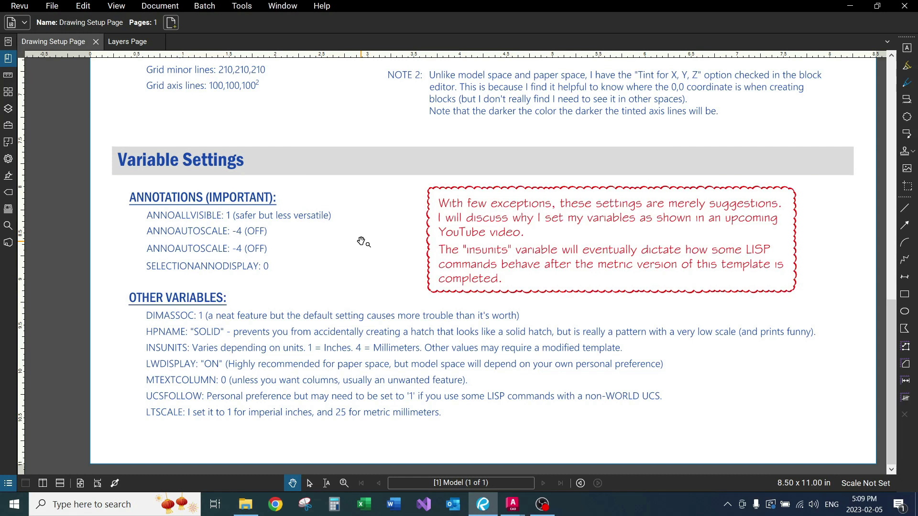
scroll(362, 239, down, 1)
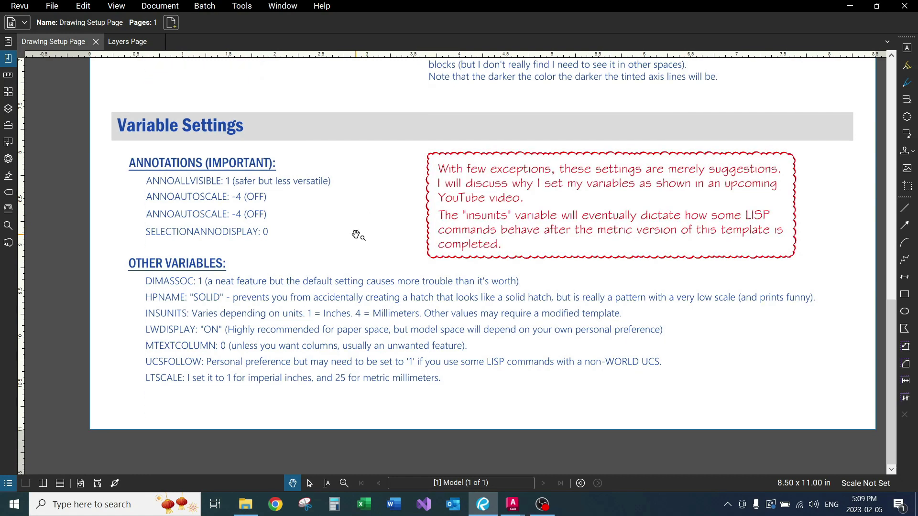
scroll(356, 235, down, 1)
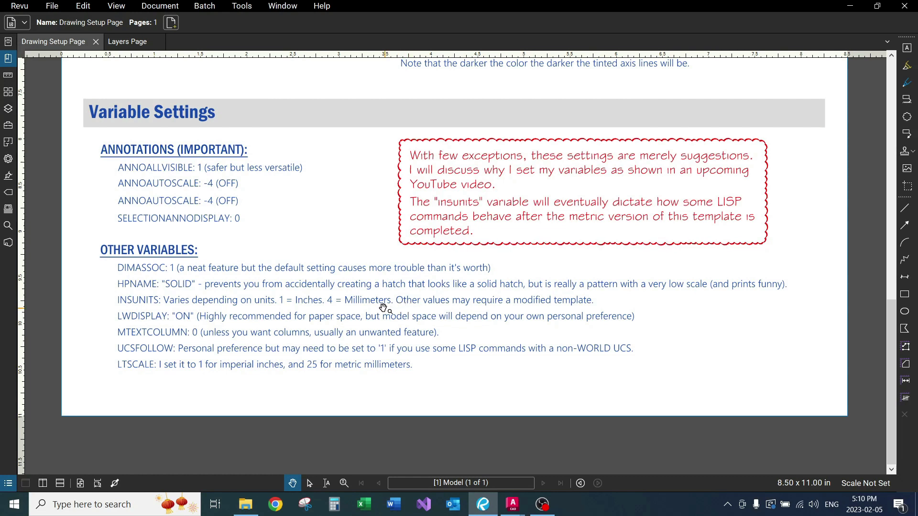
scroll(211, 323, down, 1)
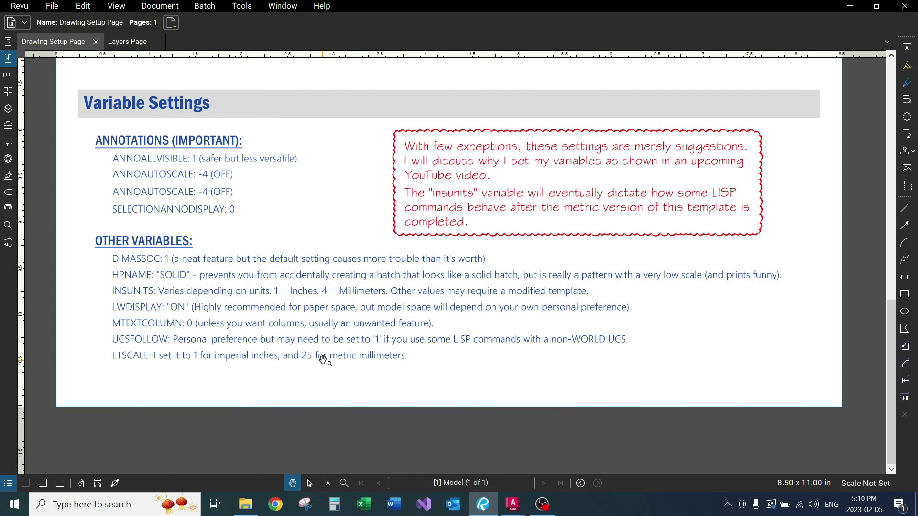
scroll(337, 318, up, 1)
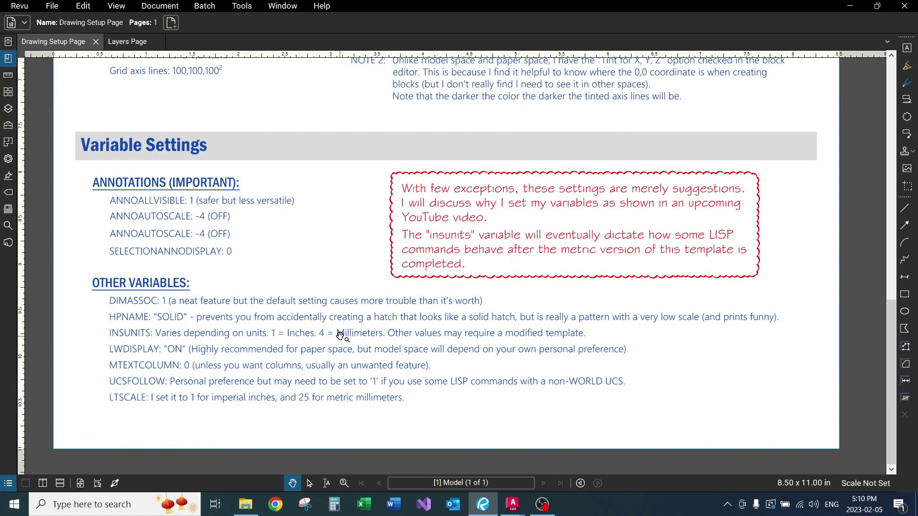
scroll(345, 335, down, 1)
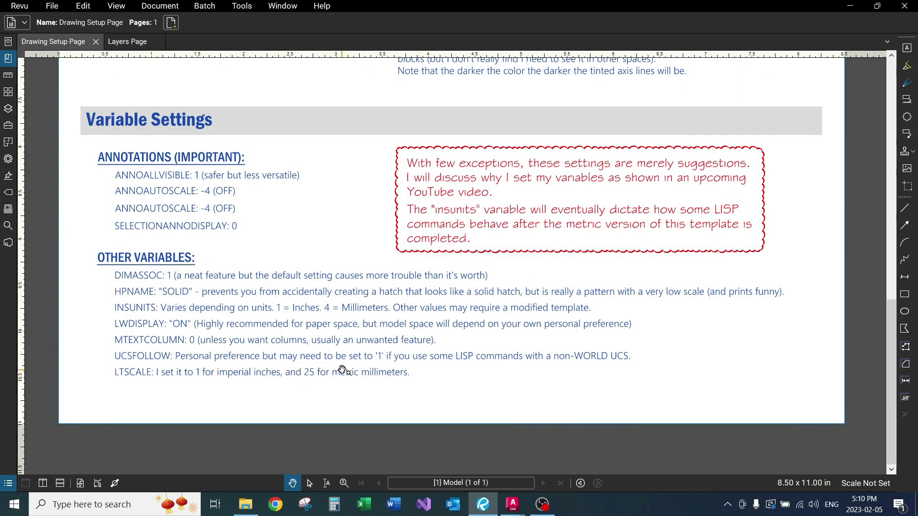
ctrl+scroll(345, 369, down, 3)
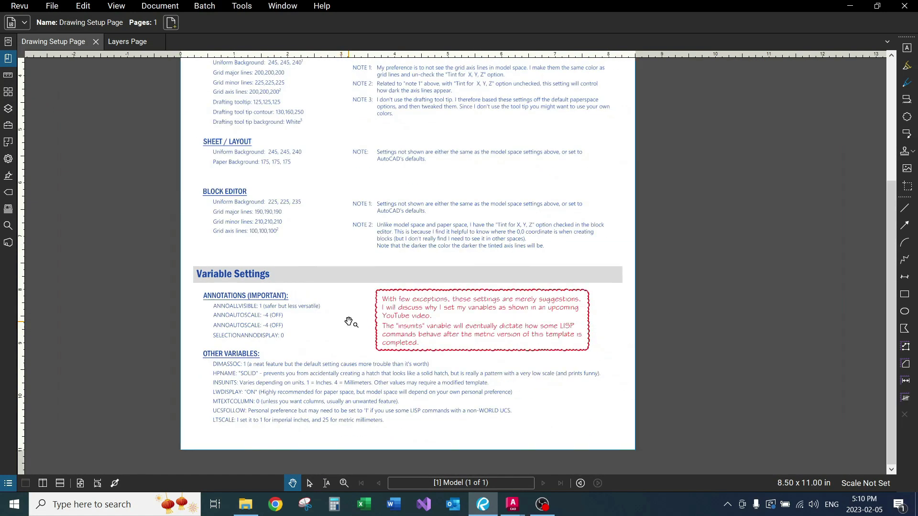
scroll(348, 322, up, 5)
scroll(352, 233, up, 2)
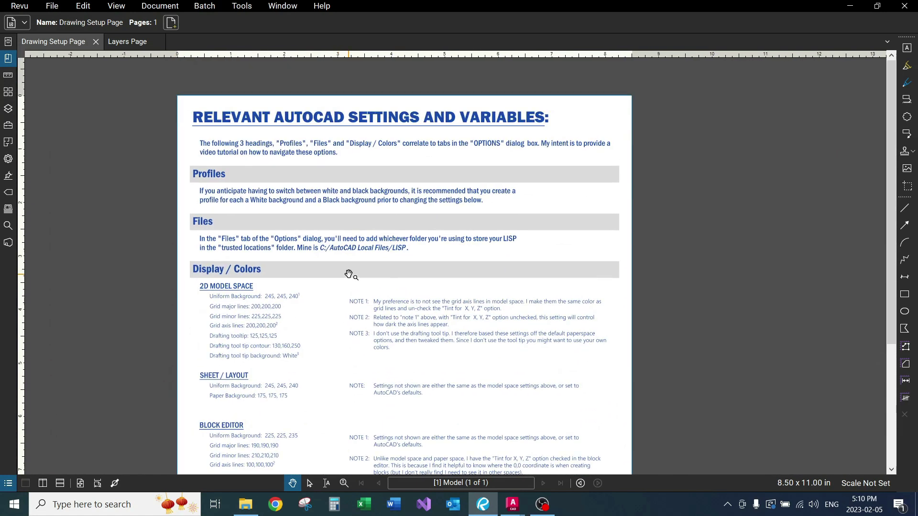
scroll(364, 244, down, 5)
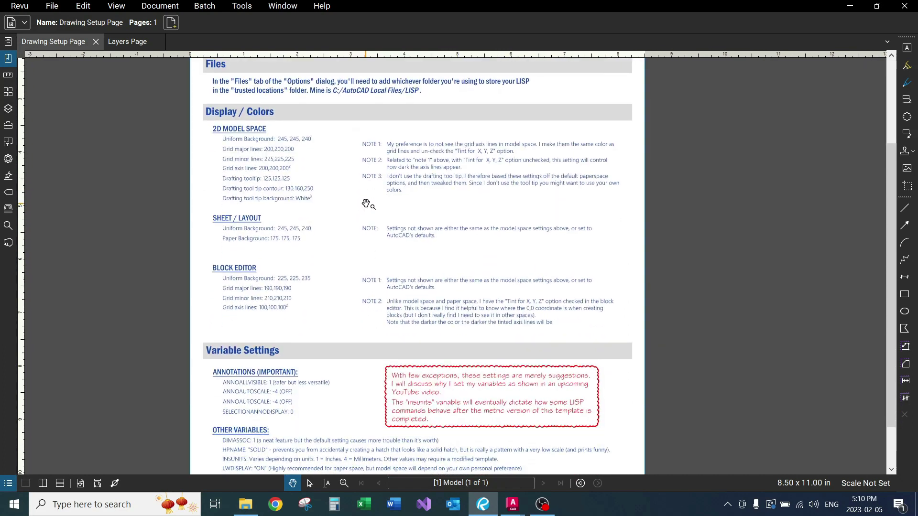
scroll(361, 239, down, 4)
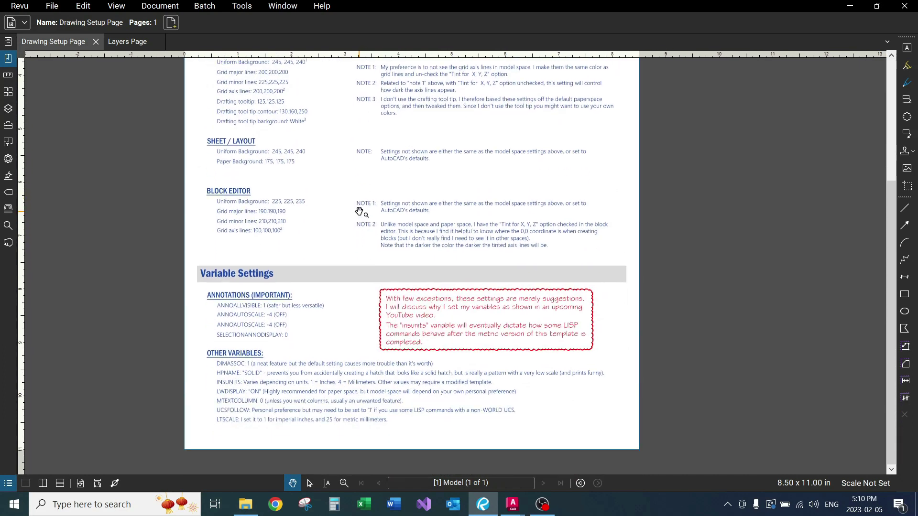
ctrl+scroll(363, 273, up, 2)
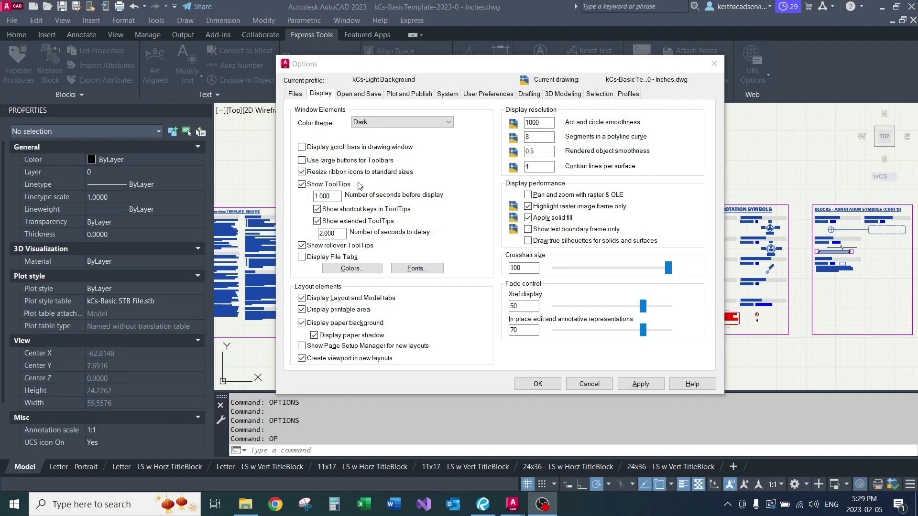
On the Files page, expand Trusted Locations and select C:\AutoCAD Local Files\LISP
click(300, 94)
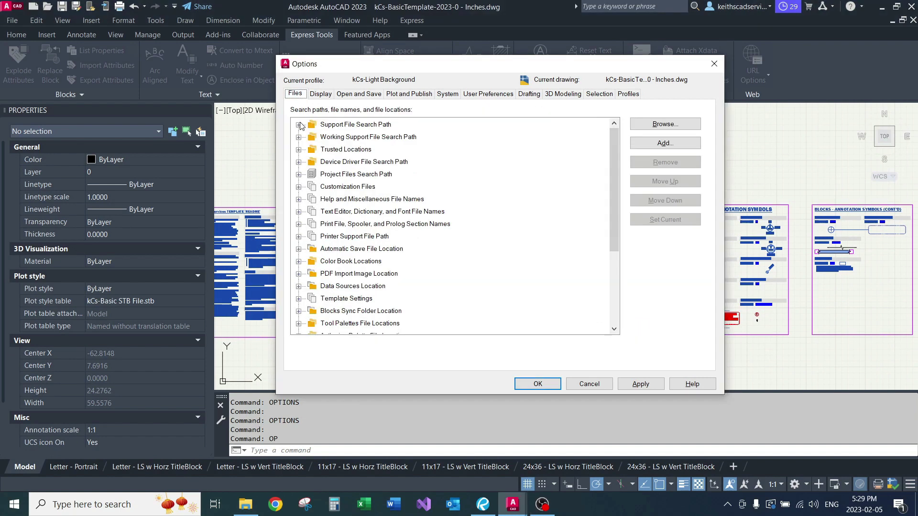
click(299, 150)
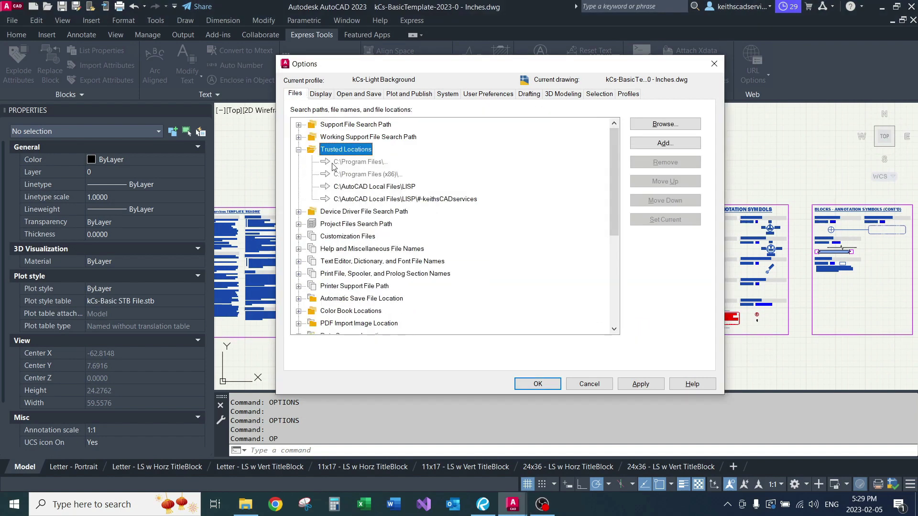
click(377, 187)
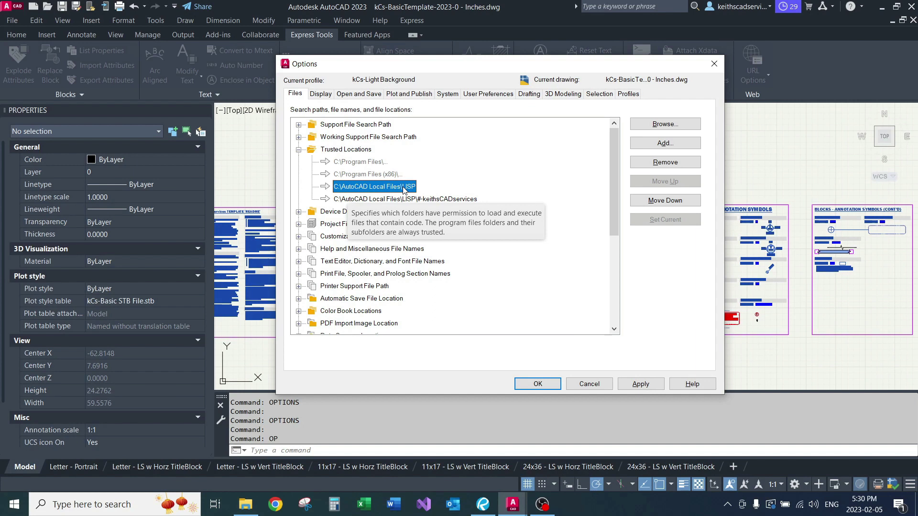
click(375, 199)
click(385, 188)
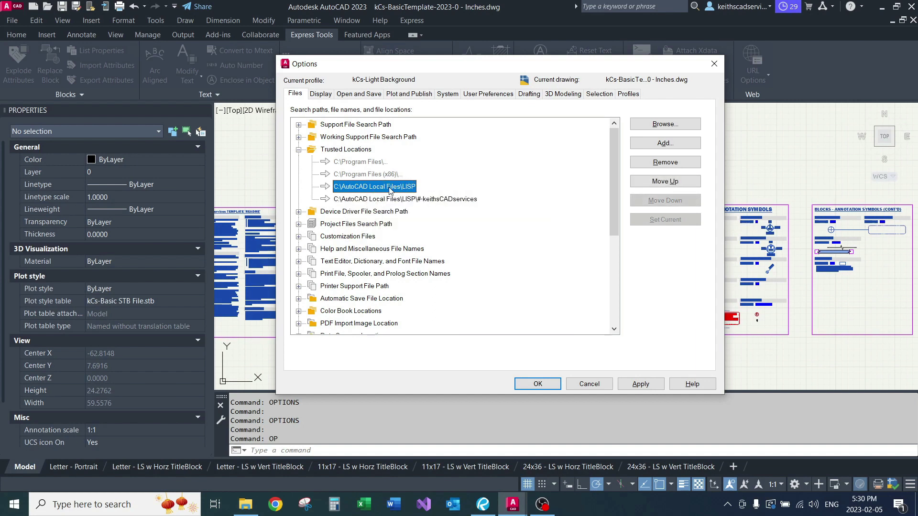
click(379, 199)
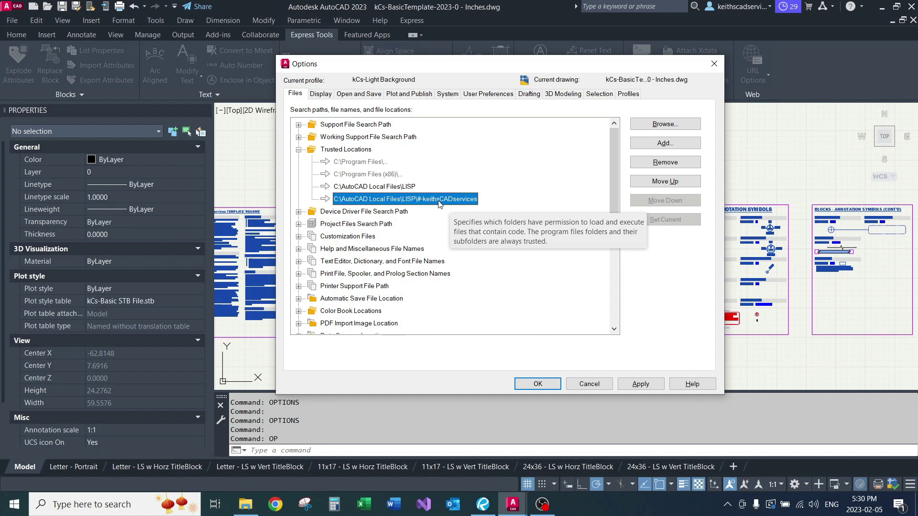
click(413, 189)
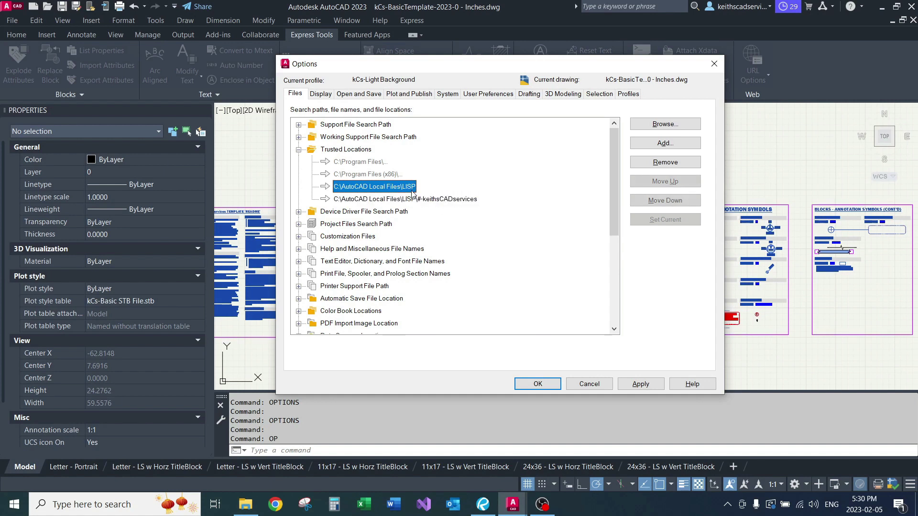
click(412, 198)
click(409, 189)
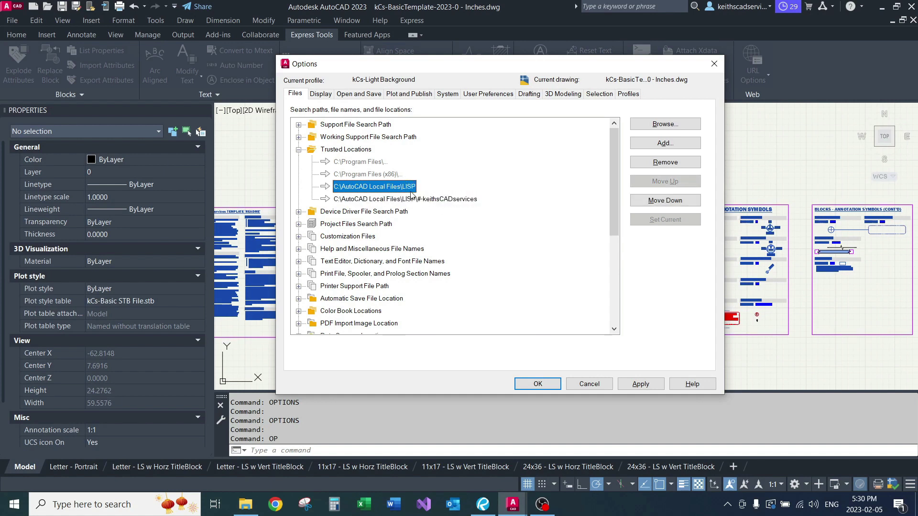
click(397, 198)
click(396, 192)
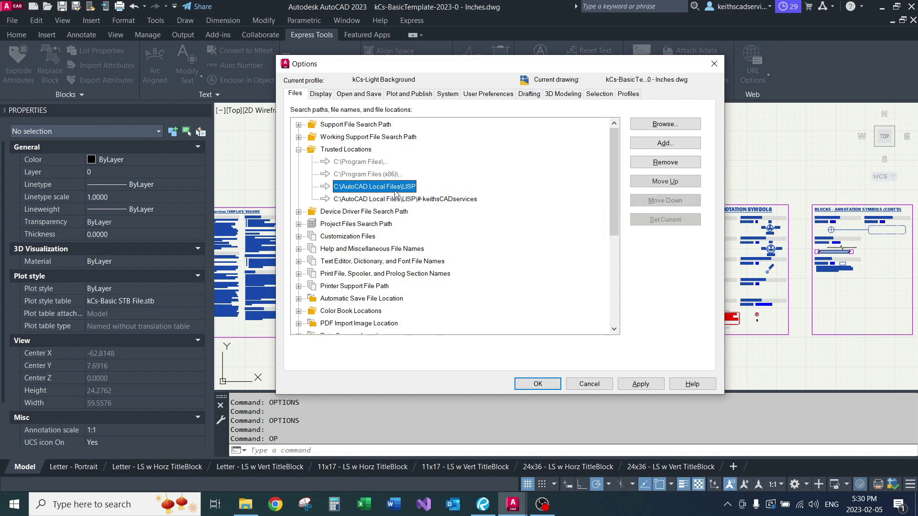